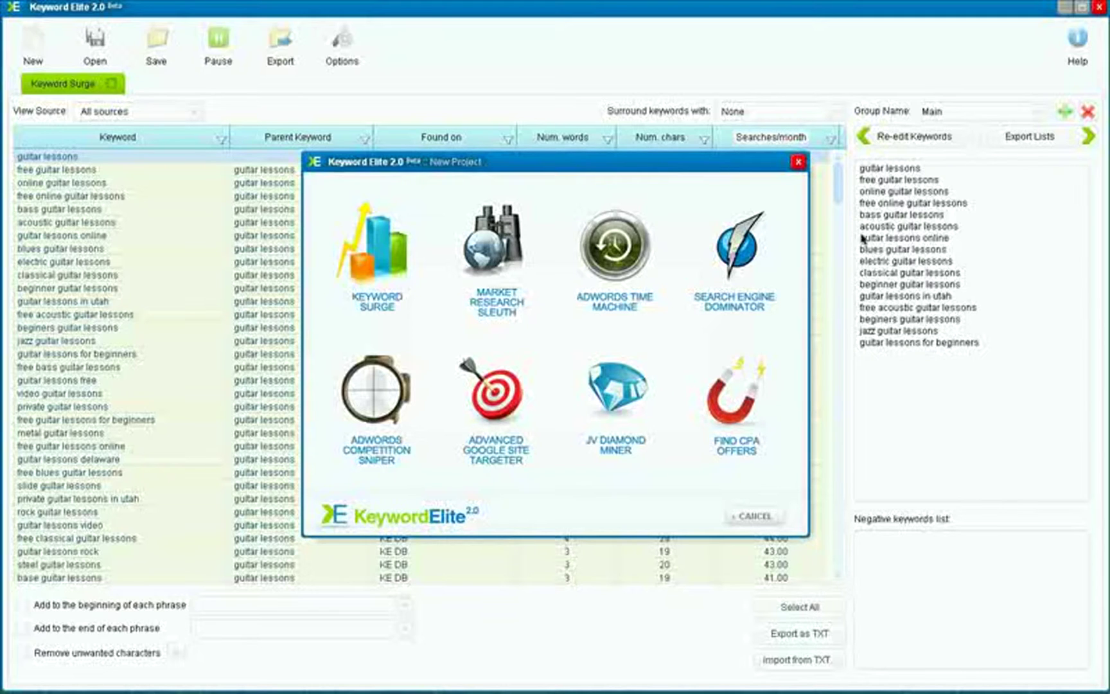
# Send the keywords from "guitar lessons" through "guitar lessons for beginners" to Market Research Sleuth.
pyautogui.click(800, 164)
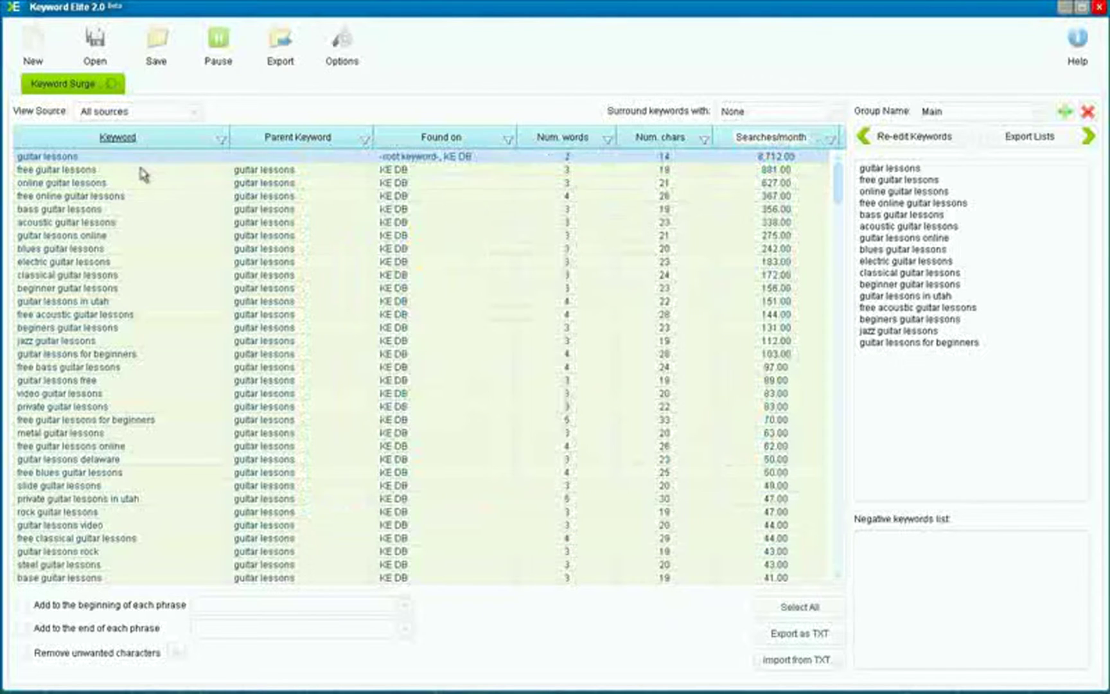
pyautogui.rightClick(137, 187)
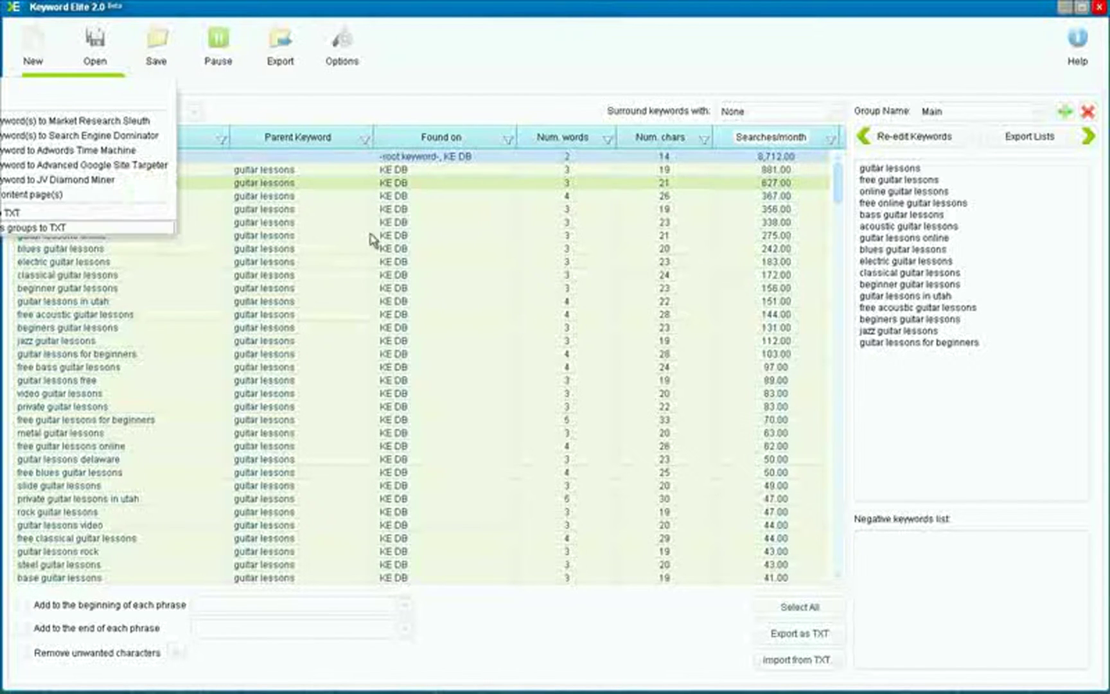
pyautogui.click(428, 246)
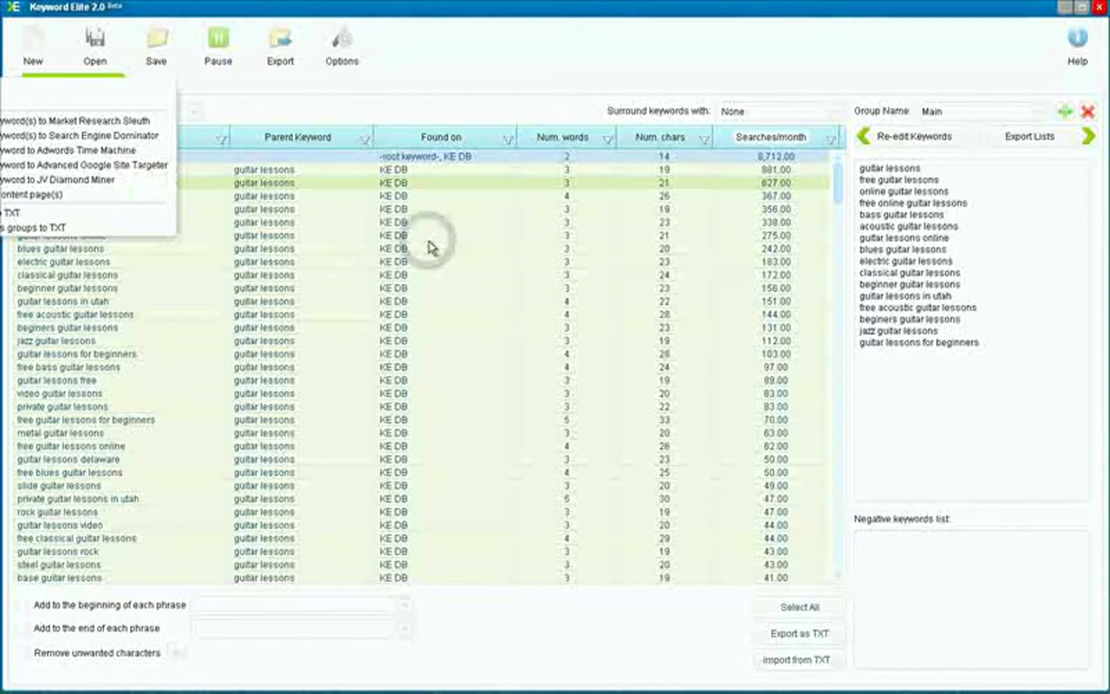
pyautogui.click(311, 160)
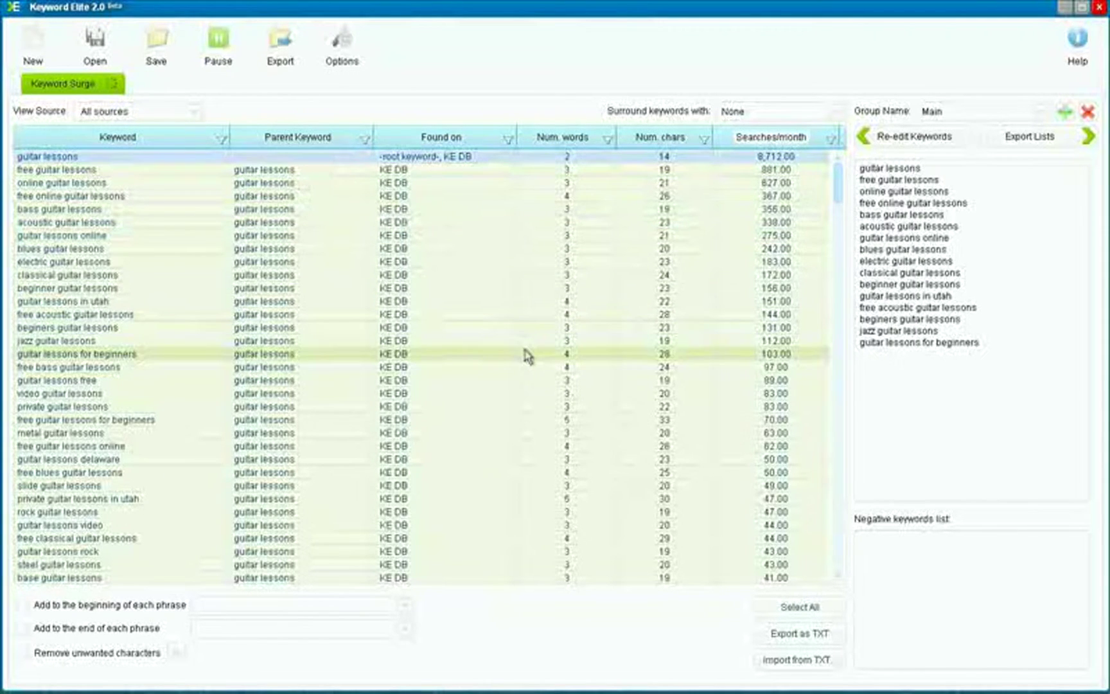
pyautogui.keyDown('shift'); pyautogui.click(524, 355); pyautogui.keyUp('shift')
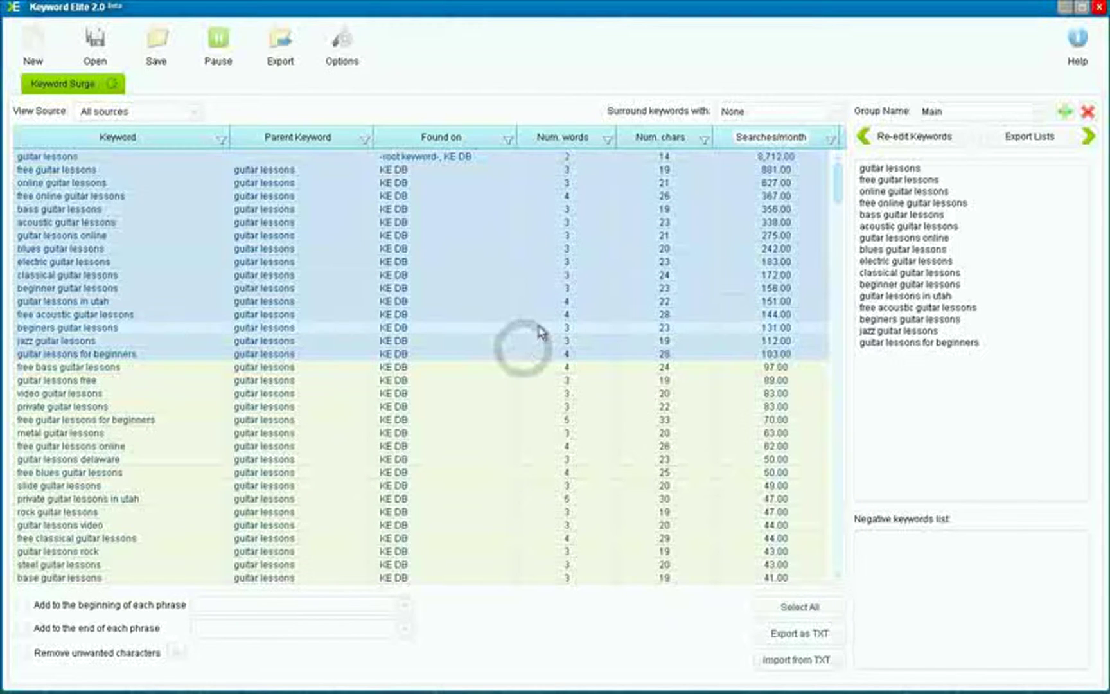
pyautogui.rightClick(521, 229)
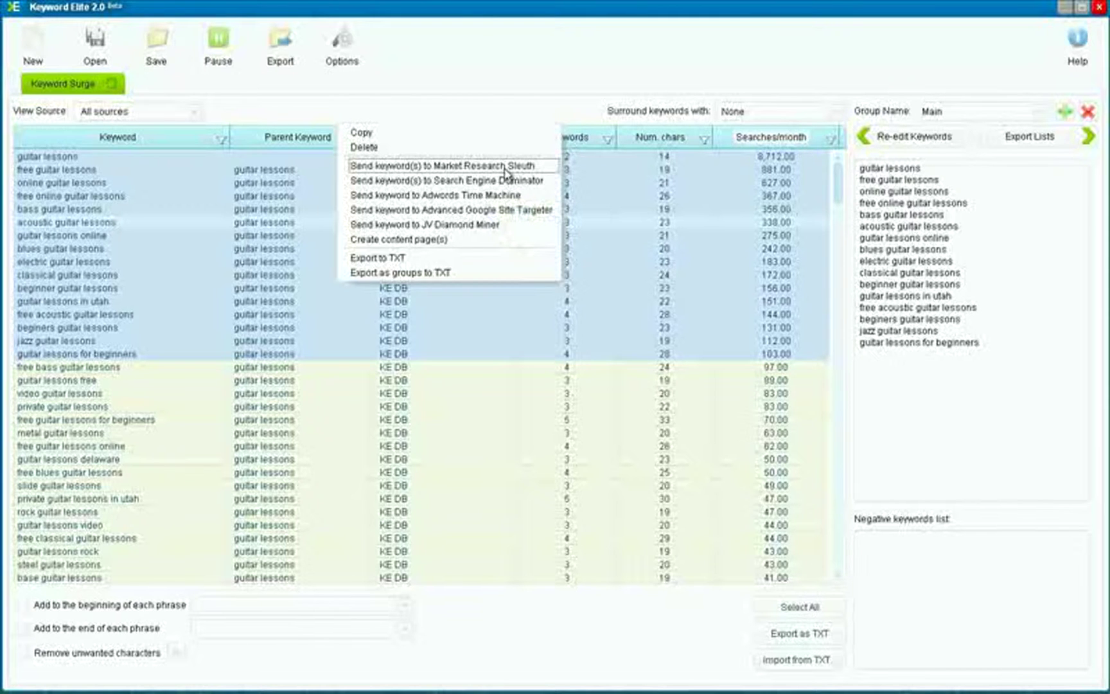
pyautogui.click(507, 167)
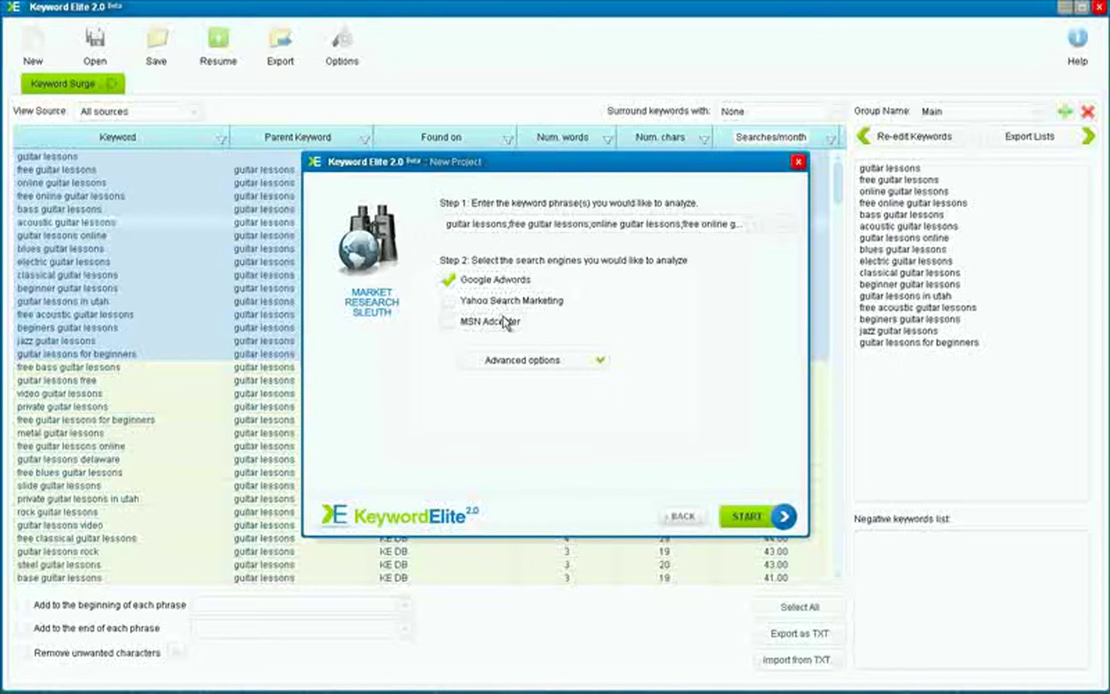
# Review the advanced search methods, keep Normal search results, and start the Google Adwords analysis.
pyautogui.click(568, 364)
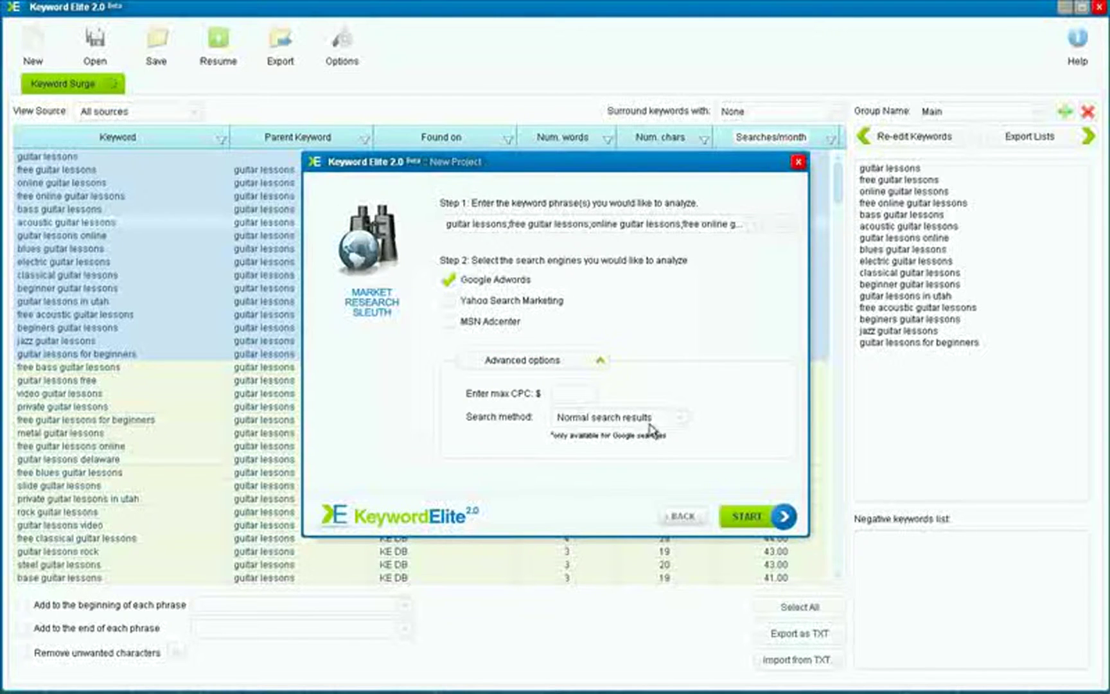
pyautogui.click(679, 423)
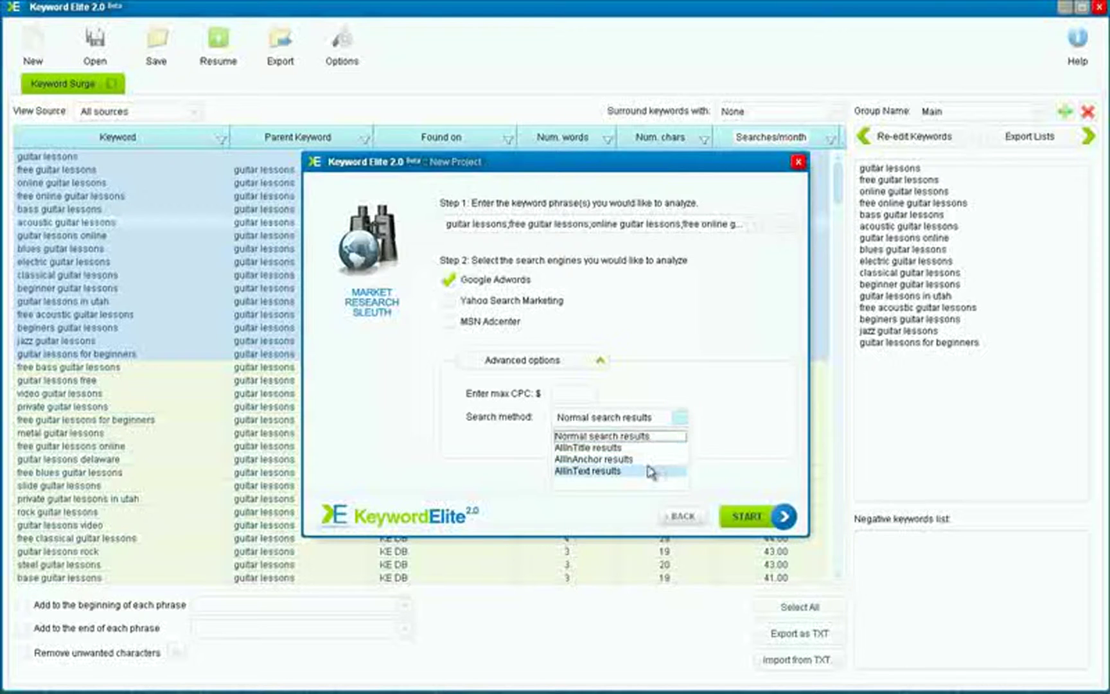
pyautogui.click(773, 438)
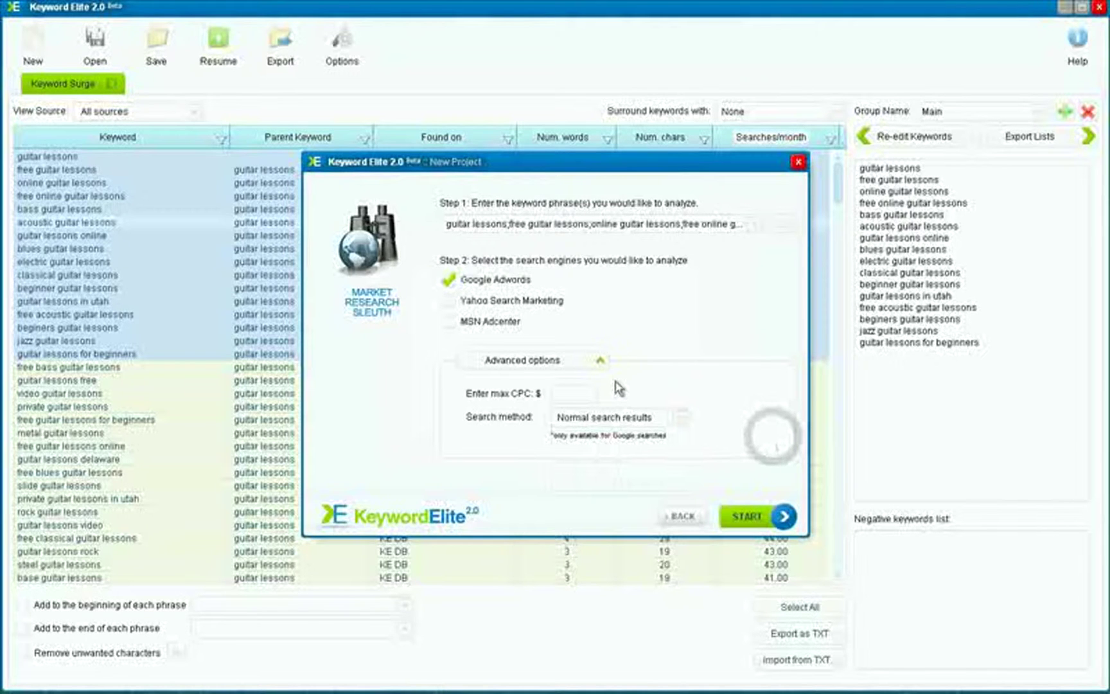
pyautogui.click(761, 515)
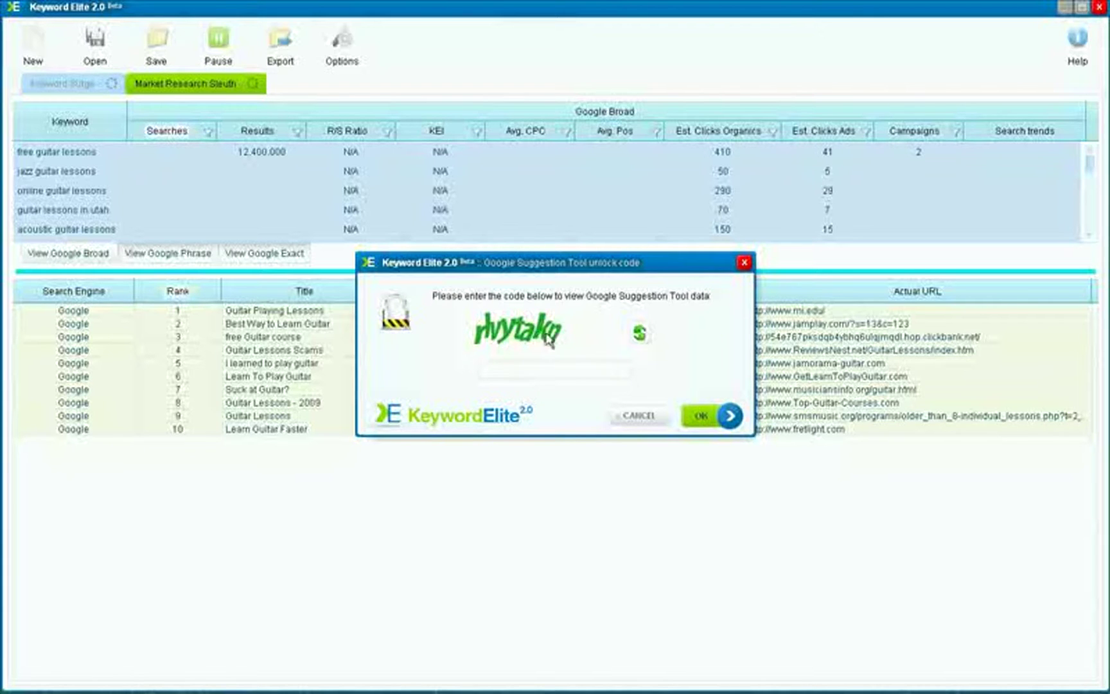
# Request a new code image and submit the unlock code for the Google Suggestion Tool data.
pyautogui.click(639, 335)
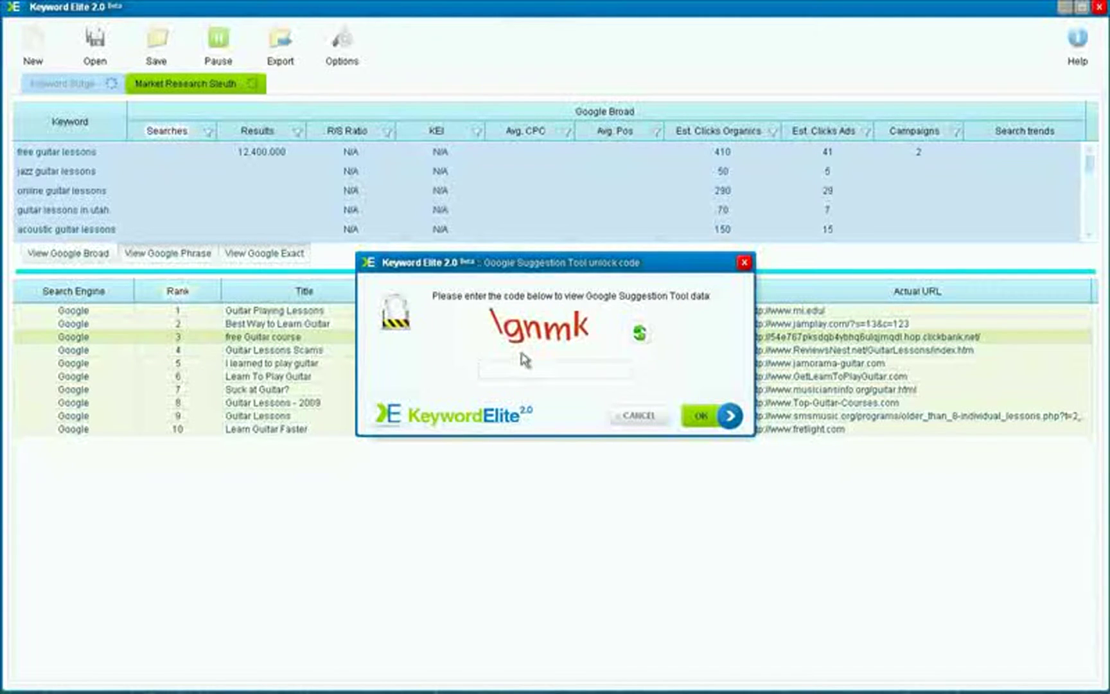
pyautogui.write('lgnmk')
pyautogui.click(697, 414)
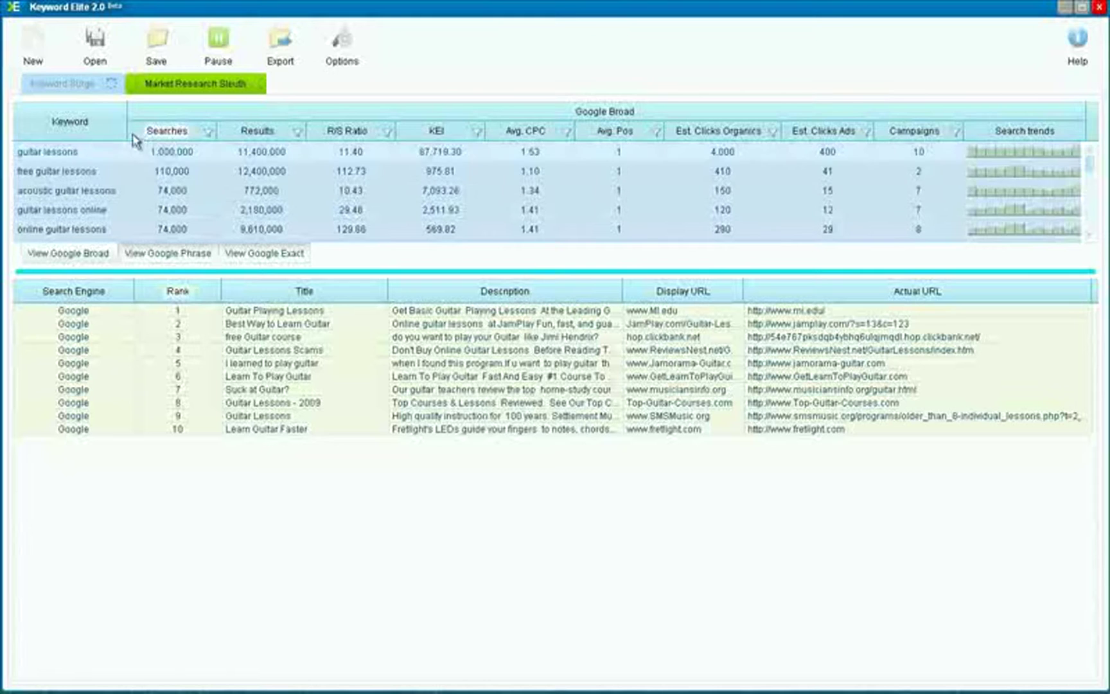
# Sort the keywords by Searches from highest to lowest and select "guitar lessons" to review its click estimates.
pyautogui.click(183, 133)
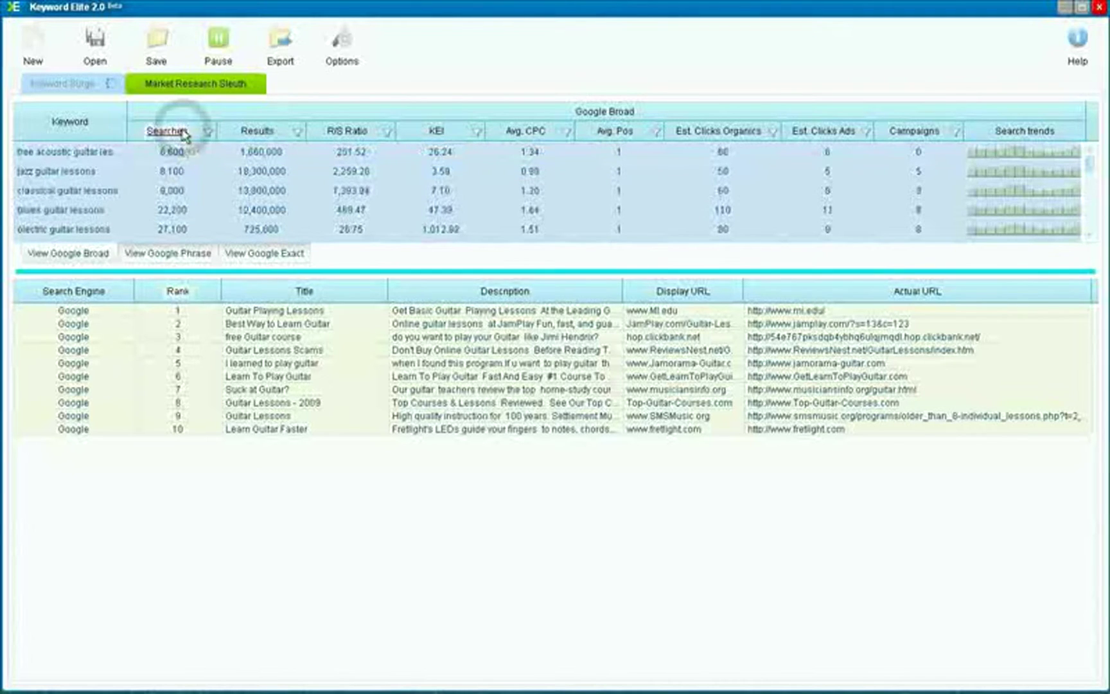
pyautogui.click(185, 133)
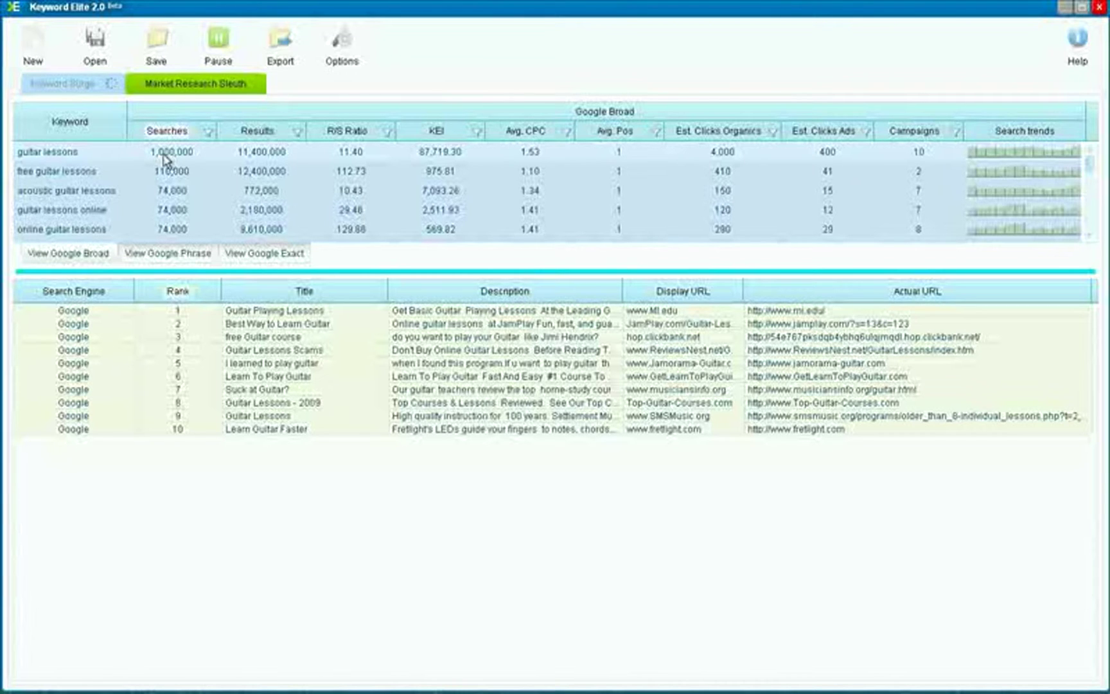
pyautogui.click(743, 158)
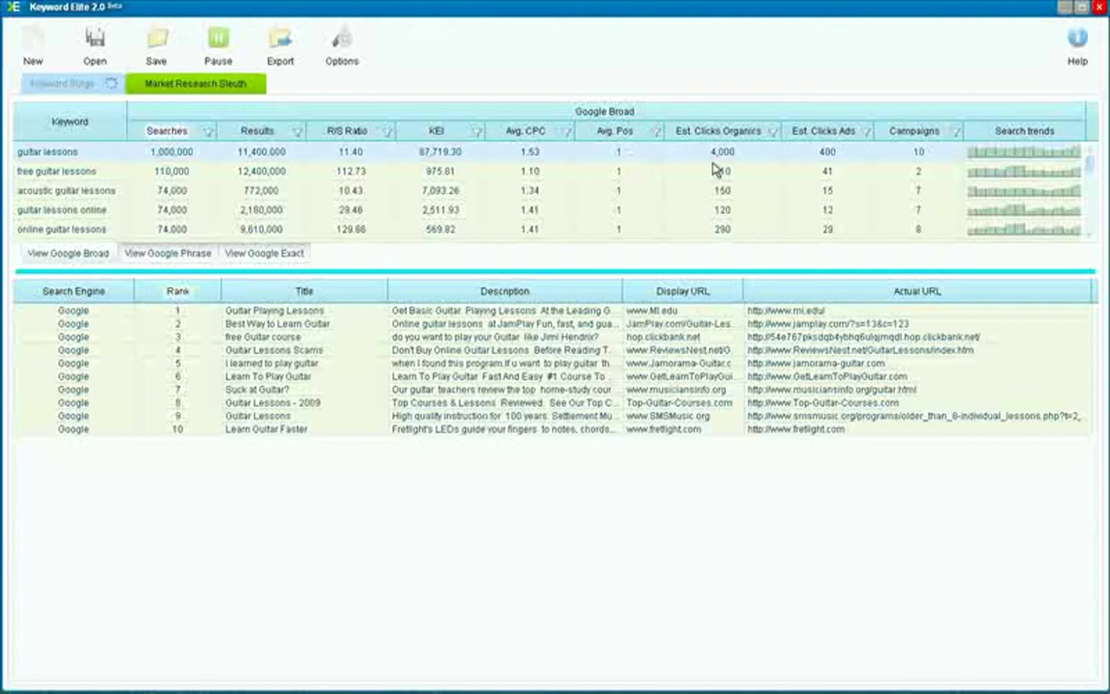
pyautogui.click(815, 162)
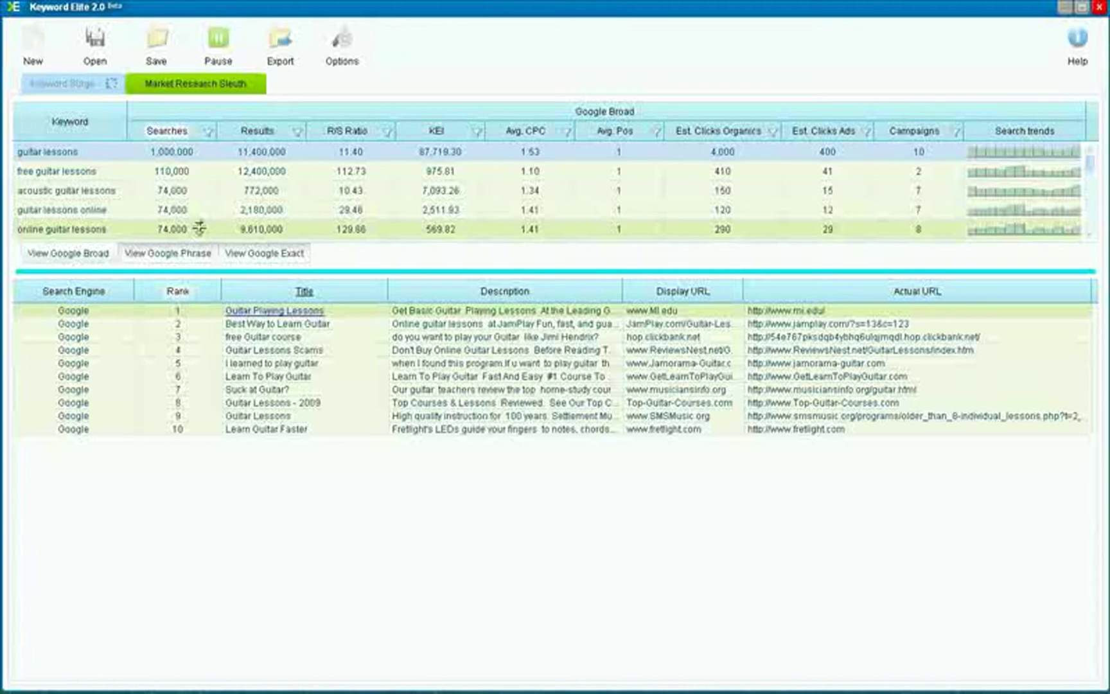
# View the advertisers for "free guitar lessons" and "acoustic guitar lessons", with the latter's ads sorted by ascending rank.
pyautogui.click(89, 179)
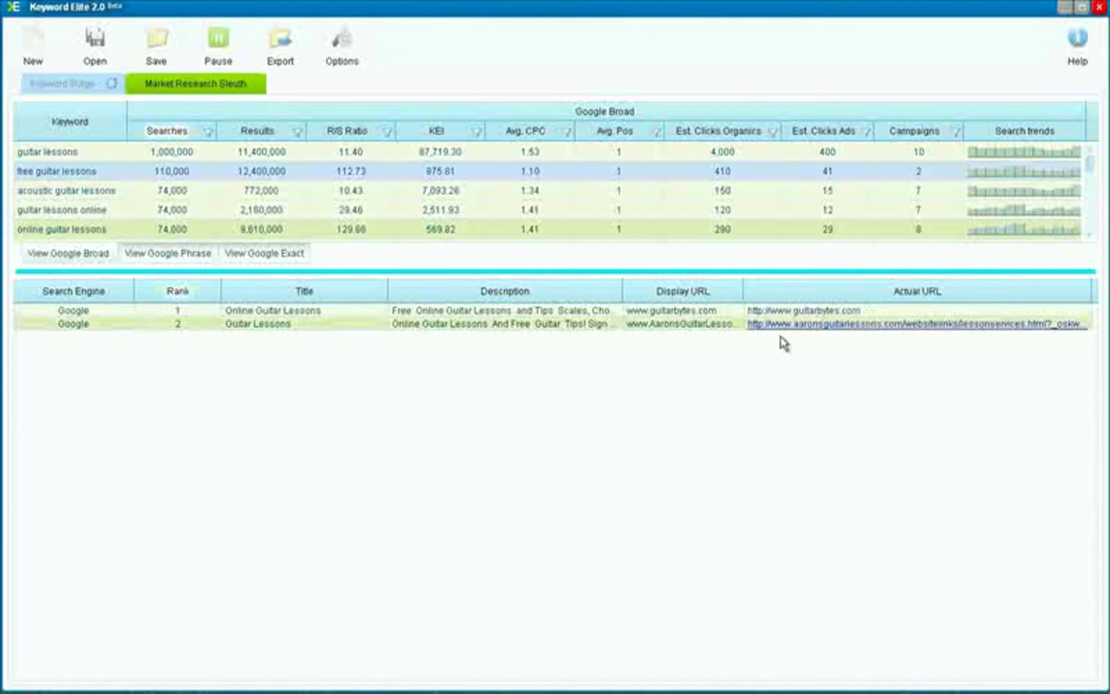
pyautogui.click(102, 192)
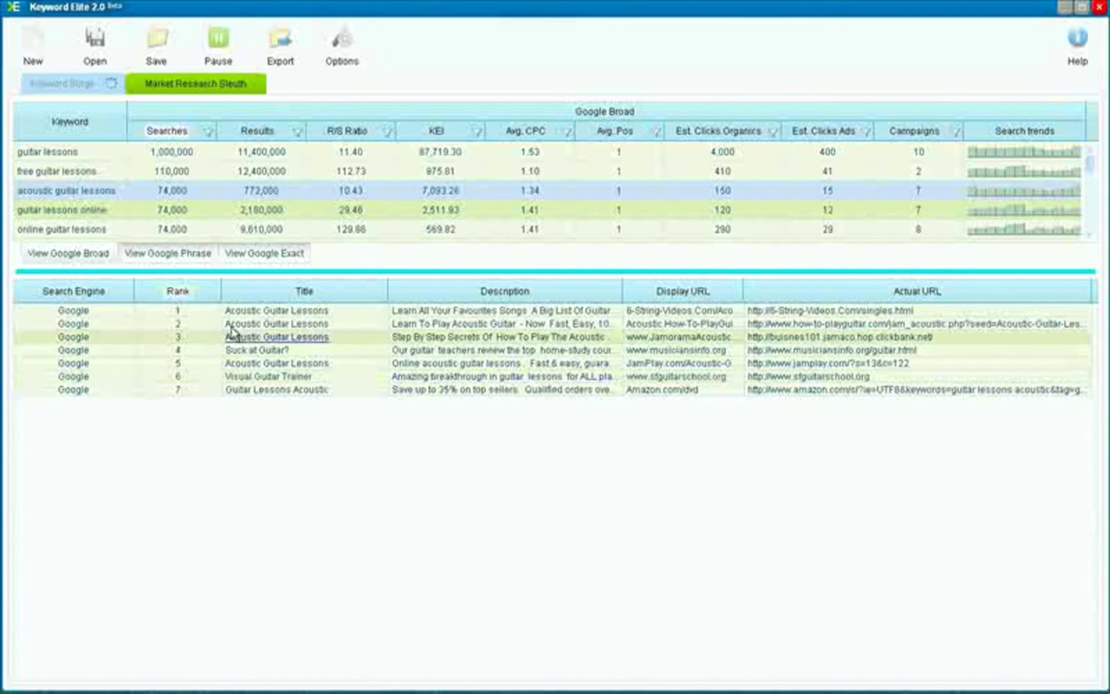
pyautogui.click(177, 291)
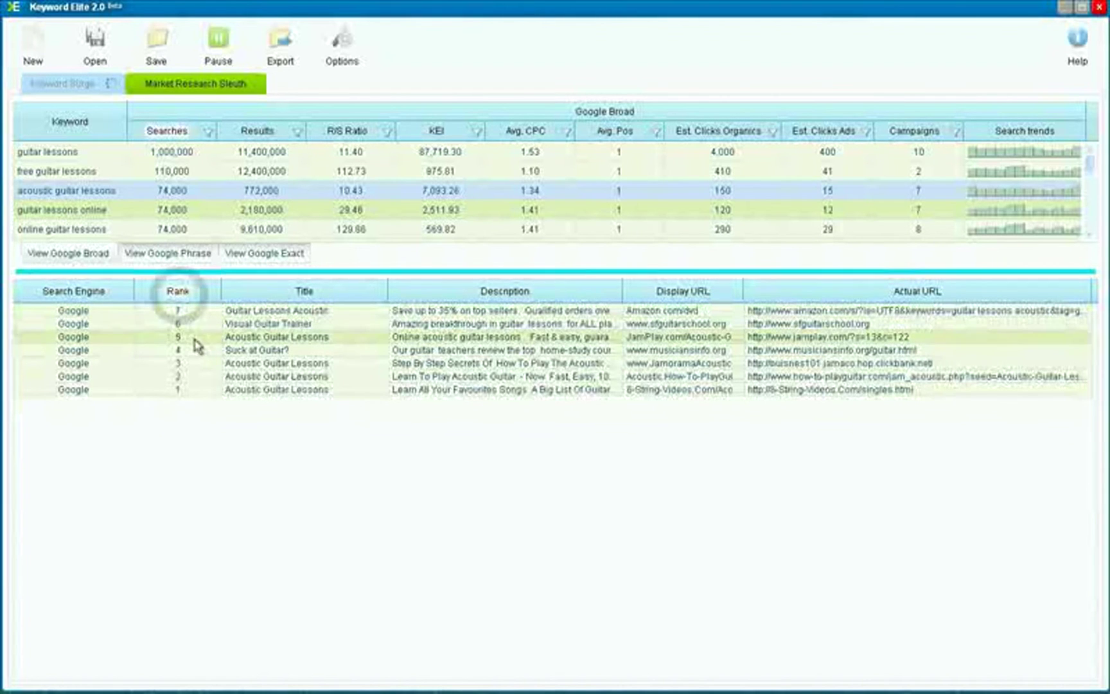
pyautogui.click(176, 291)
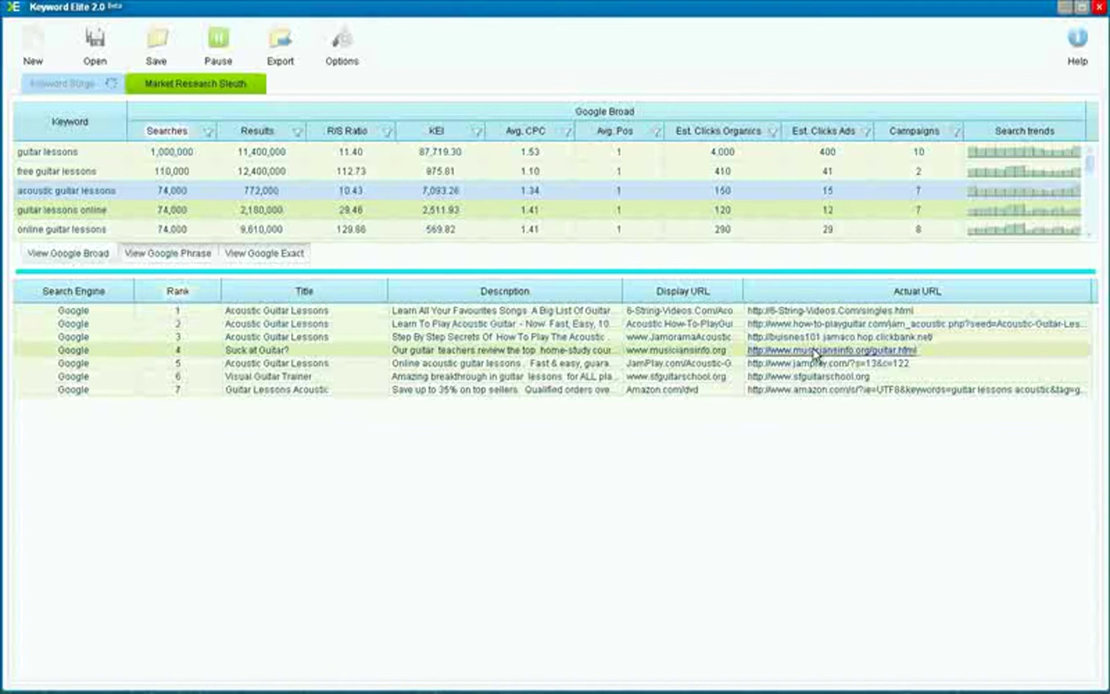
# Examine the landing page of the top-ranked "acoustic guitar lessons" ad down to its footer and return to the keyword results.
pyautogui.click(822, 312)
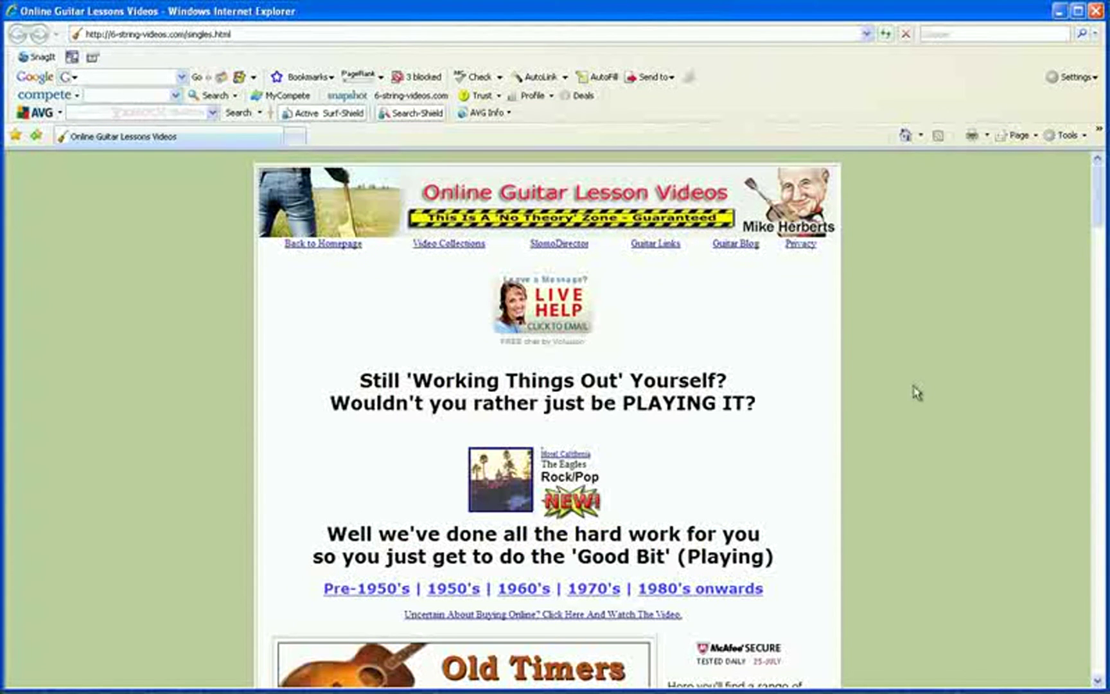
pyautogui.scroll(-6, 916, 393)
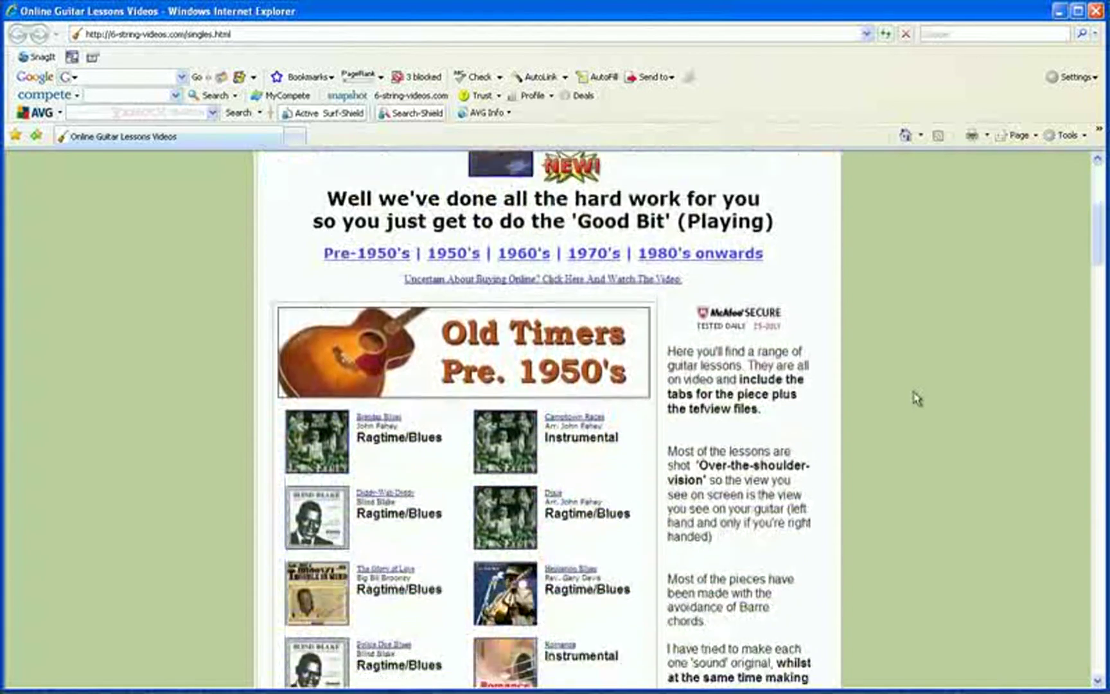
pyautogui.scroll(-12, 917, 398)
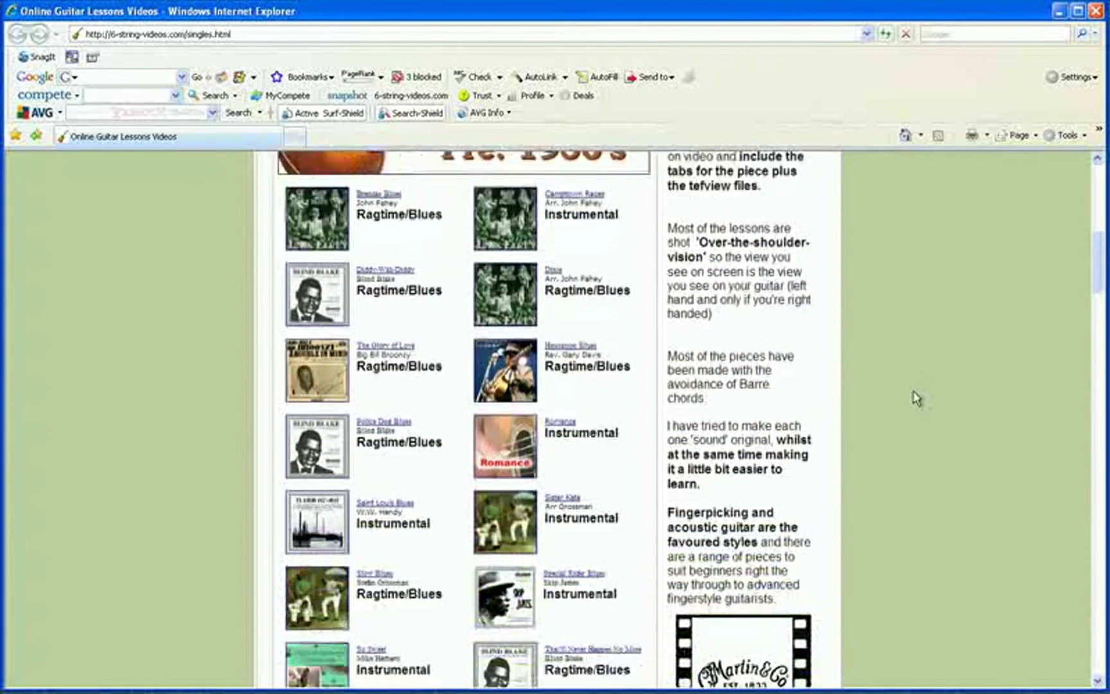
pyautogui.scroll(-19, 917, 398)
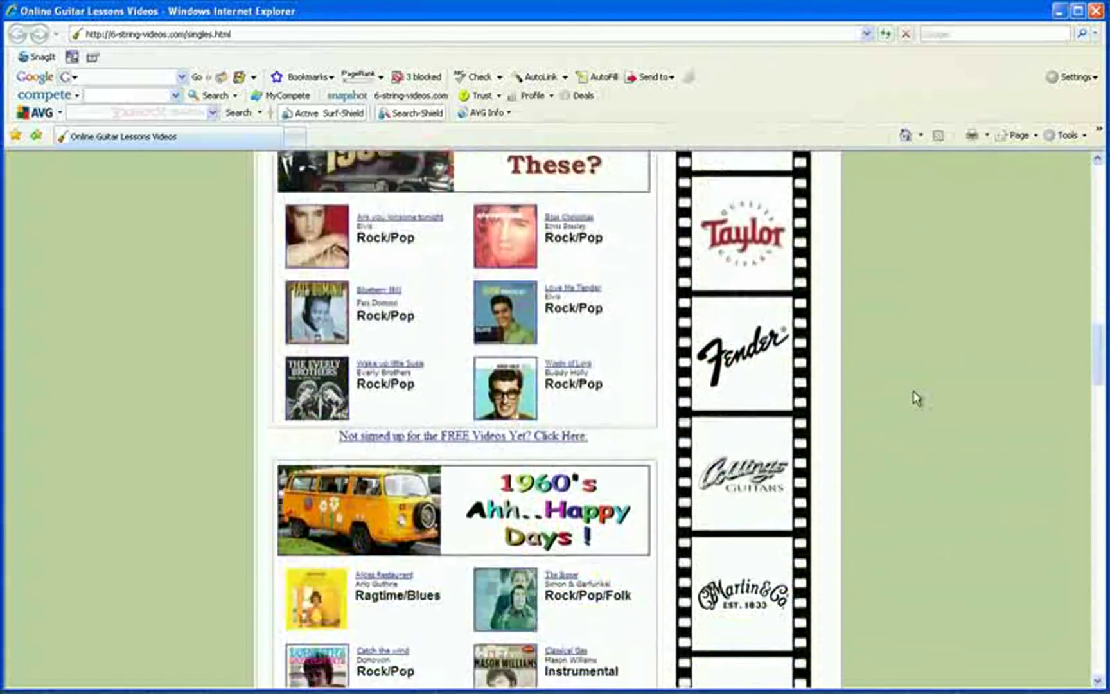
pyautogui.scroll(-20, 916, 398)
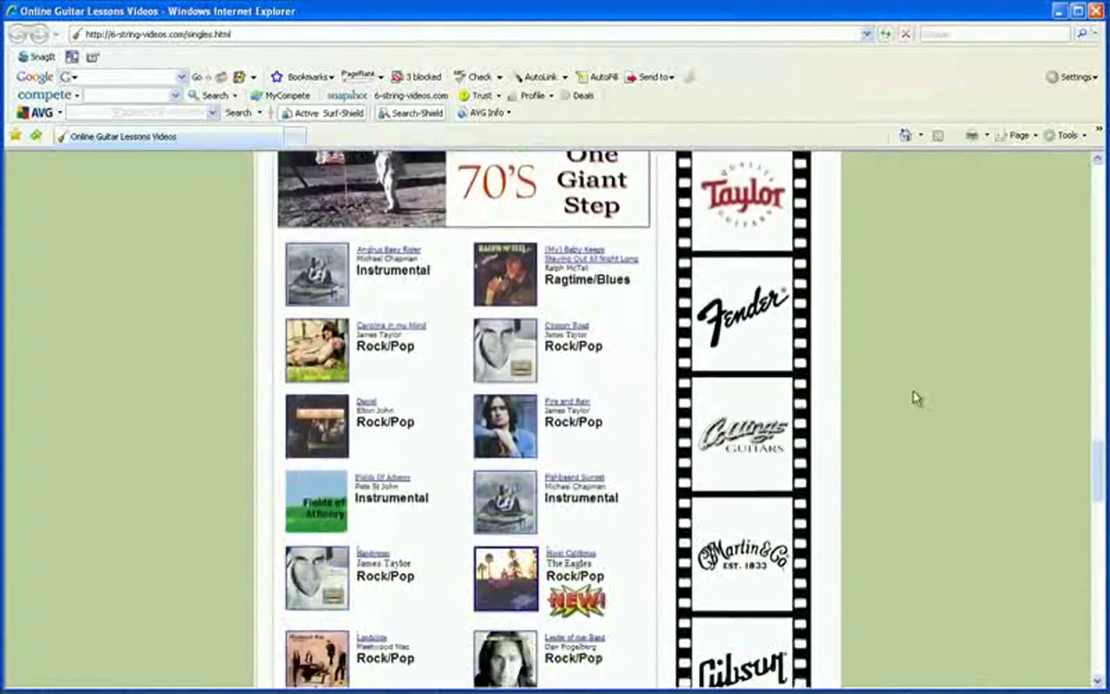
pyautogui.scroll(-10, 917, 398)
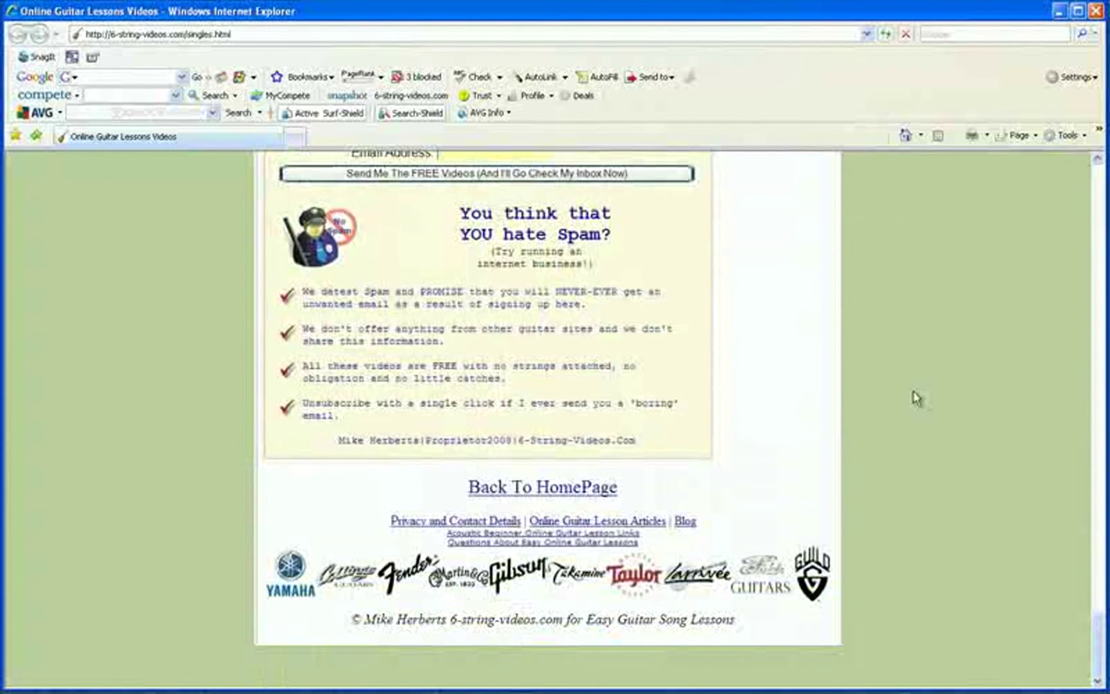
pyautogui.click(1056, 14)
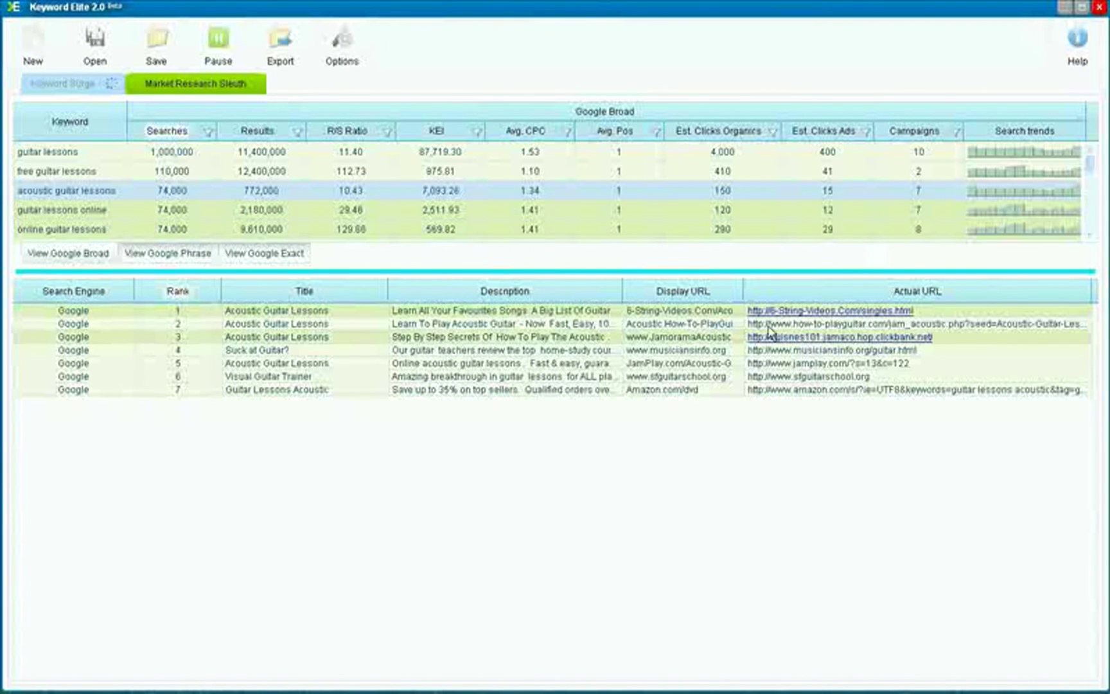
# Compare the Google Broad, Phrase and Exact match data for "guitar lessons".
pyautogui.click(87, 256)
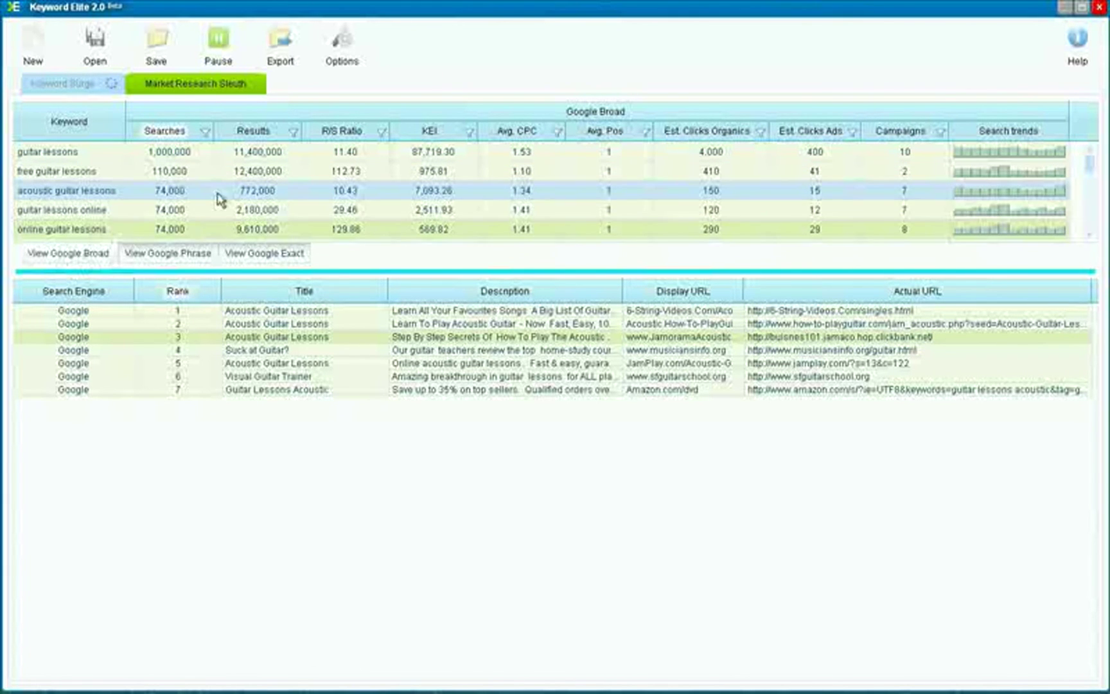
pyautogui.click(217, 153)
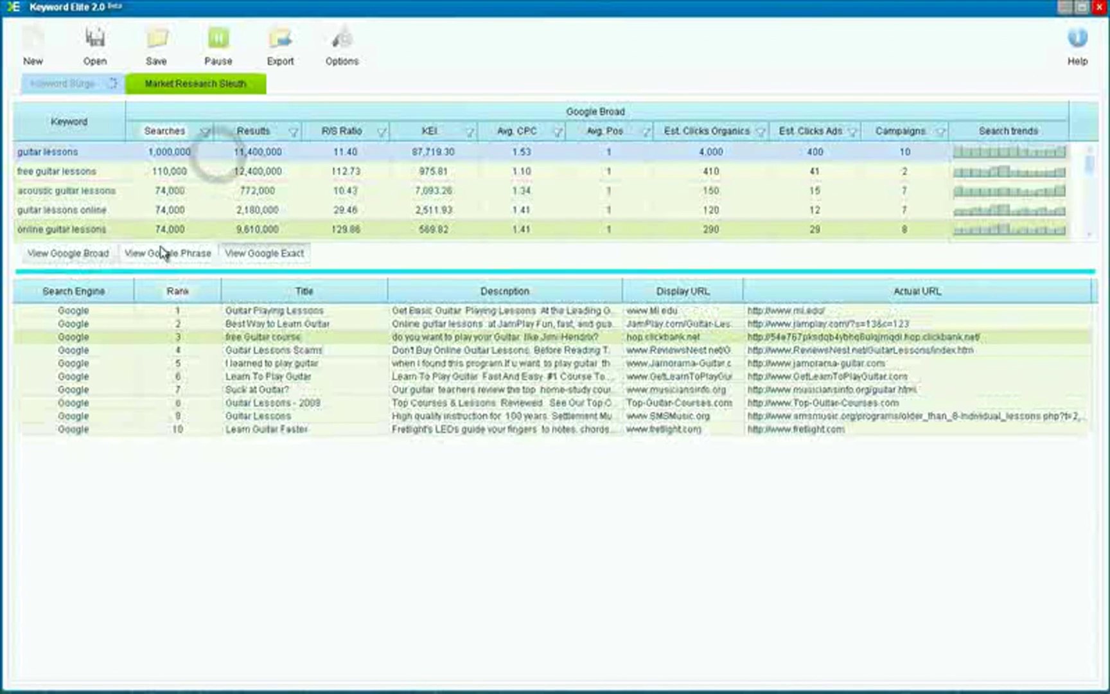
pyautogui.click(165, 253)
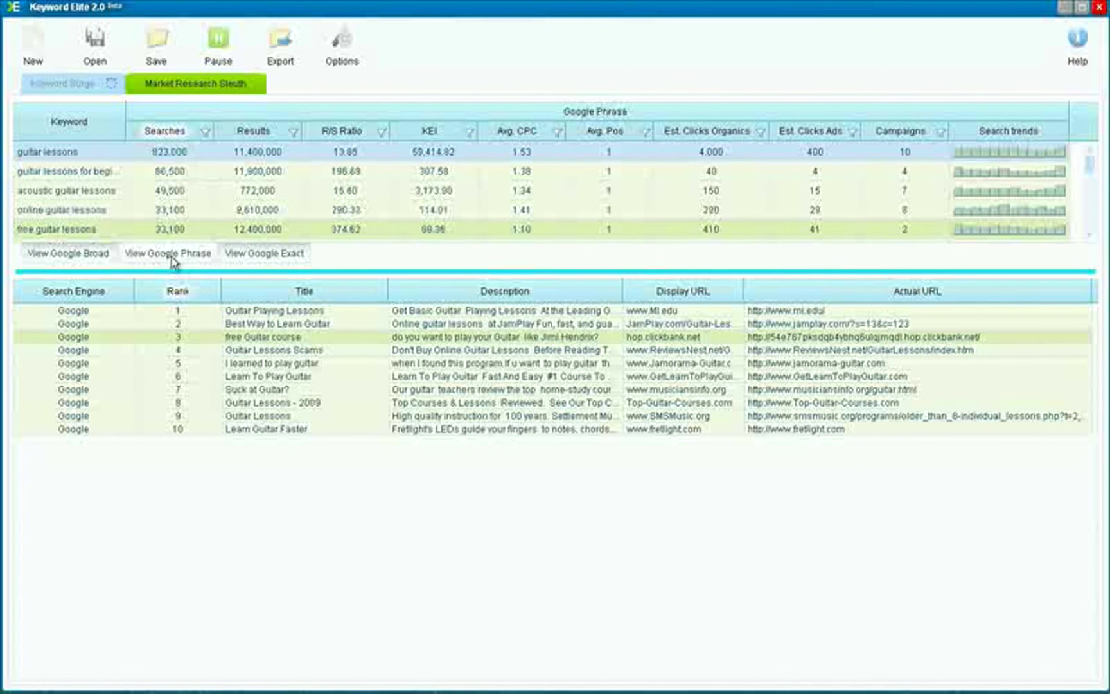
pyautogui.click(239, 255)
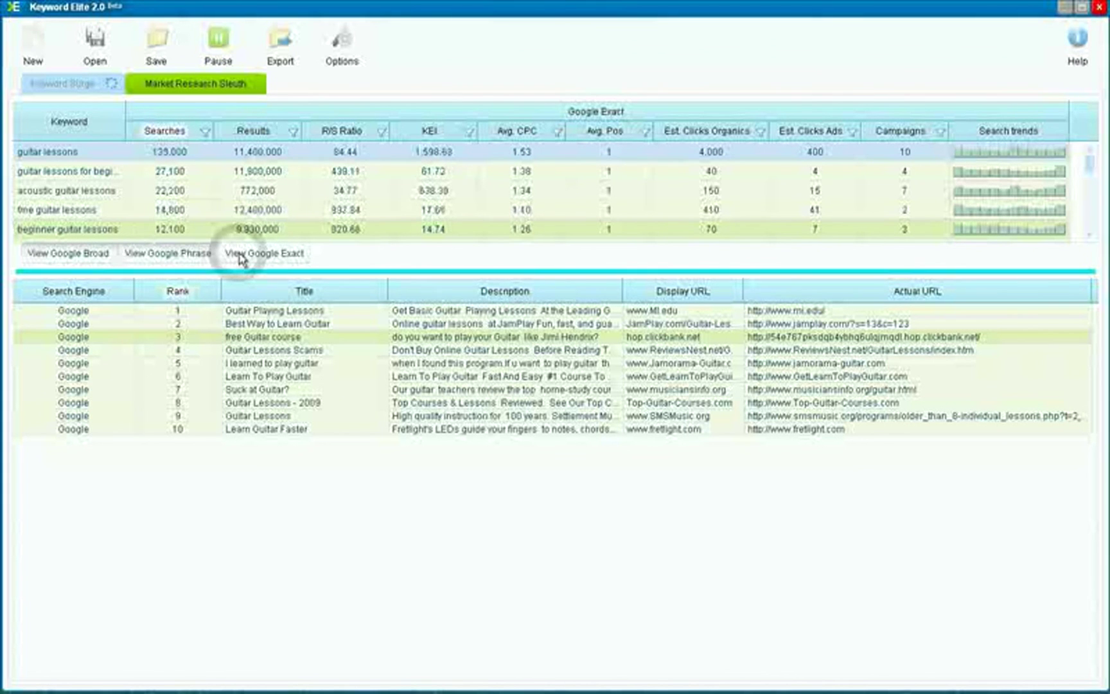